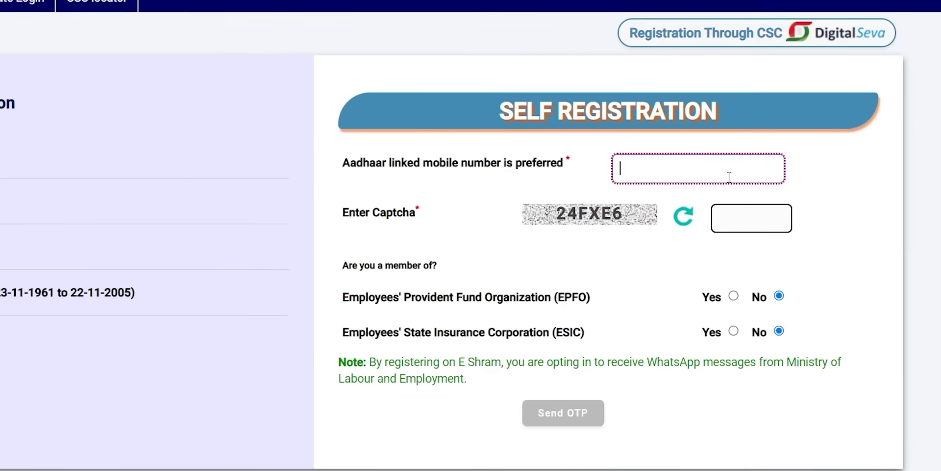
# - Fill in the captcha, request a one-time code, and submit it to verify the mobile number
pyautogui.press('Tab')
pyautogui.click(766, 337)
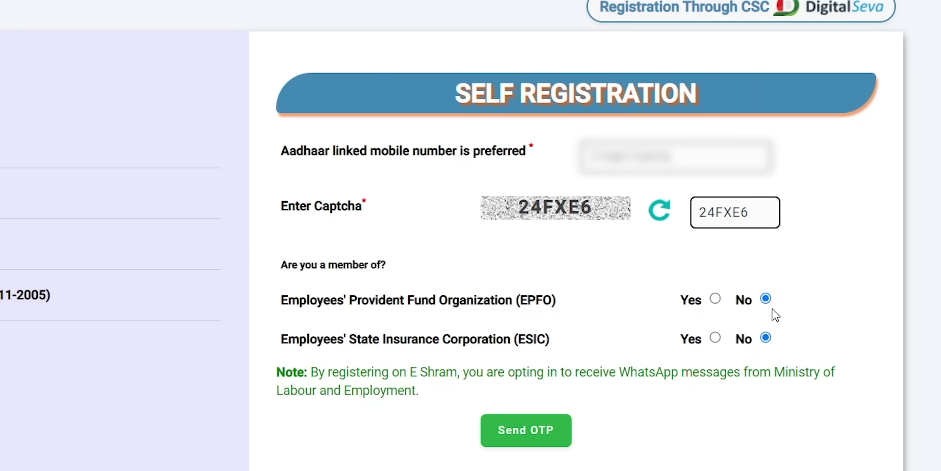
pyautogui.click(521, 434)
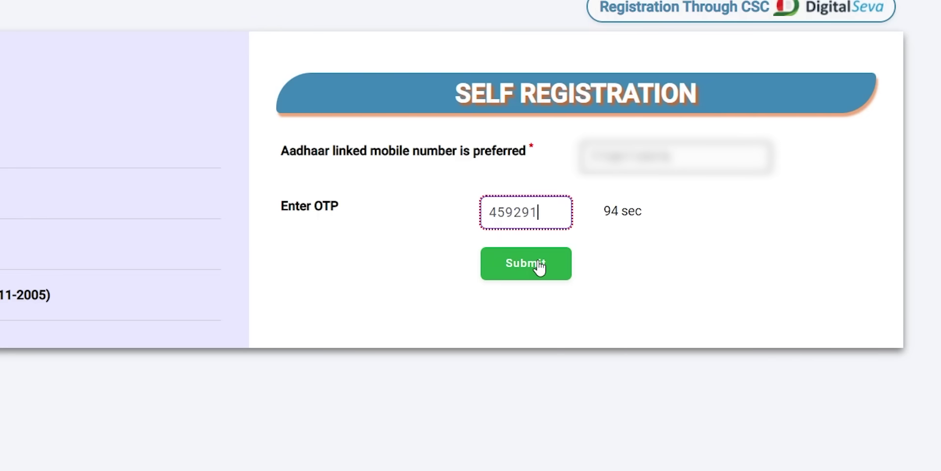
pyautogui.click(539, 267)
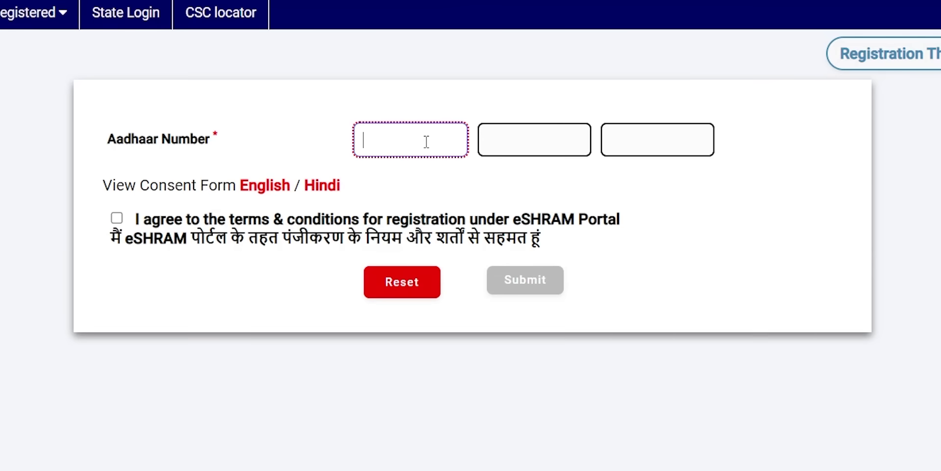
# - Enter the Aadhaar number, accept the terms, and validate it with the Aadhaar one-time code
pyautogui.write('************')
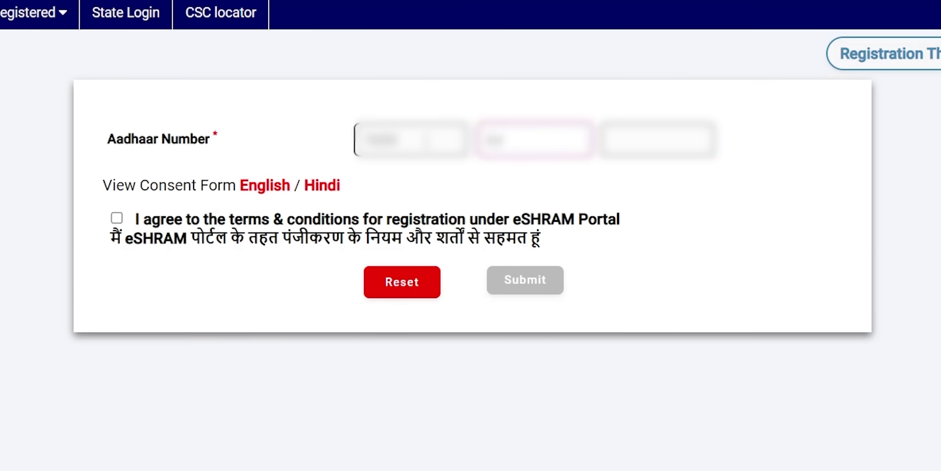
pyautogui.click(117, 219)
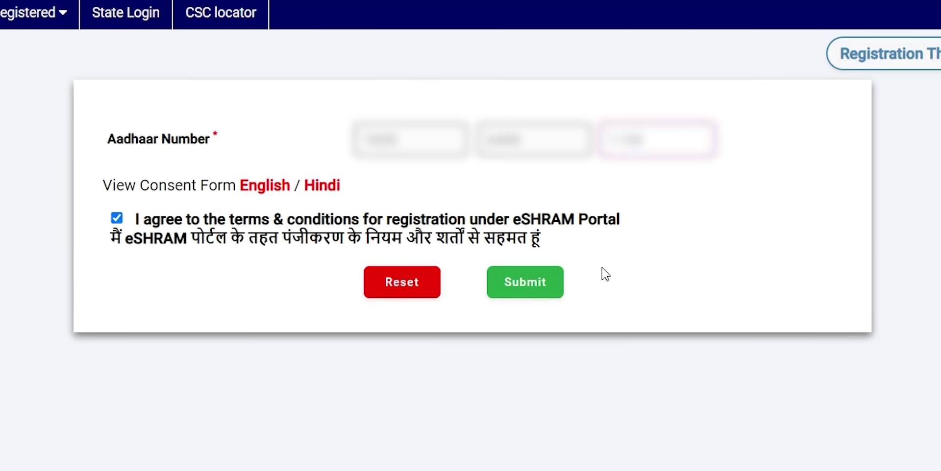
pyautogui.click(541, 291)
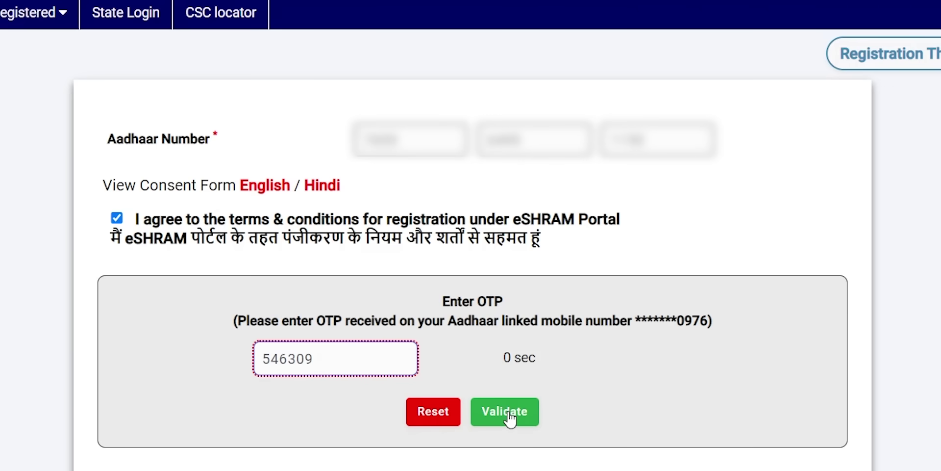
pyautogui.click(510, 417)
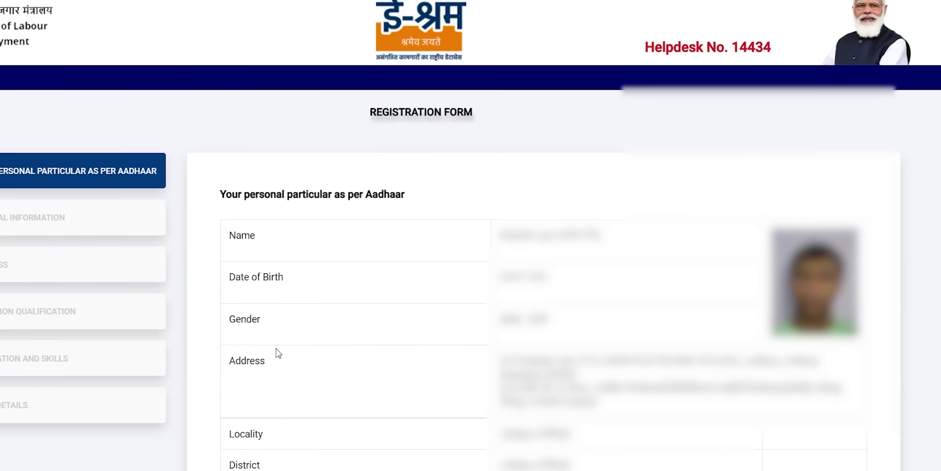
# - Confirm the Aadhaar particulars shown are correct and continue to the other details
pyautogui.scroll(-3, 280, 411)
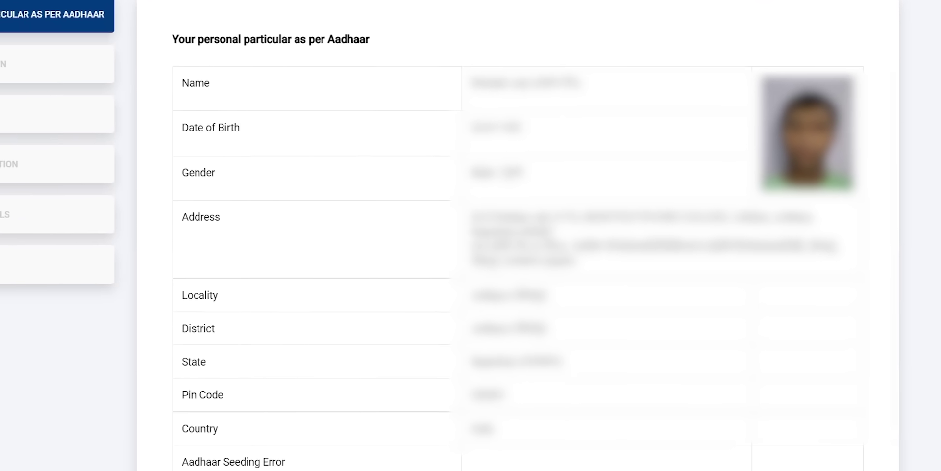
pyautogui.click(200, 437)
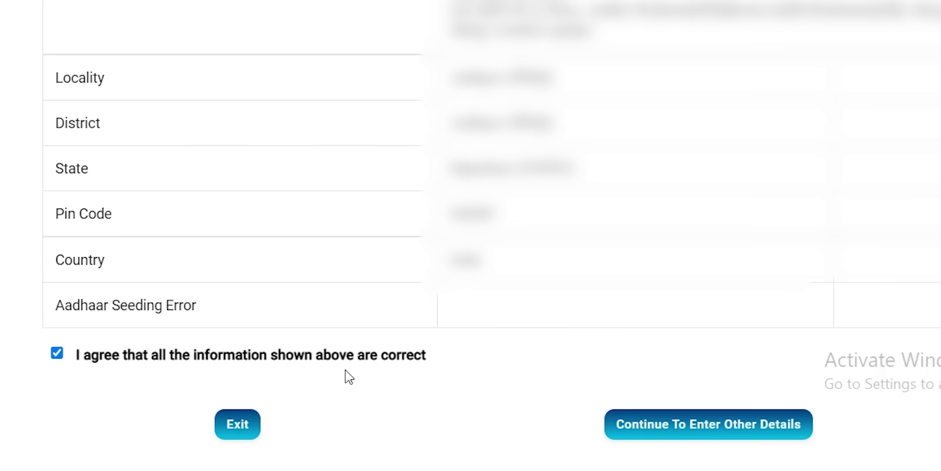
pyautogui.click(672, 434)
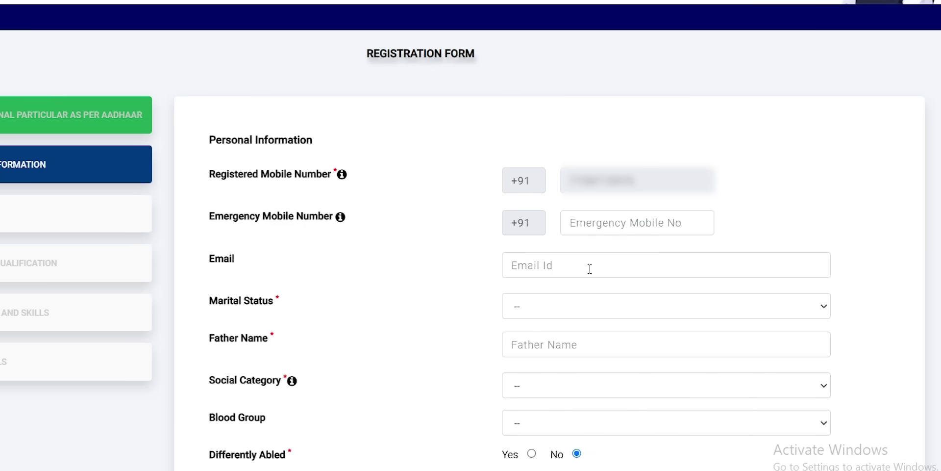
# - Set marital status Married, enter the father's name, category General and blood group B+
pyautogui.scroll(-2, 483, 323)
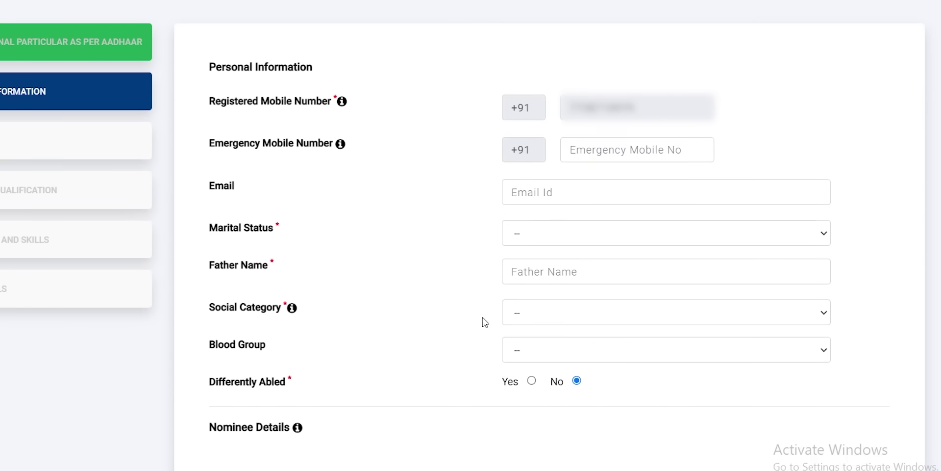
pyautogui.click(548, 240)
pyautogui.click(560, 275)
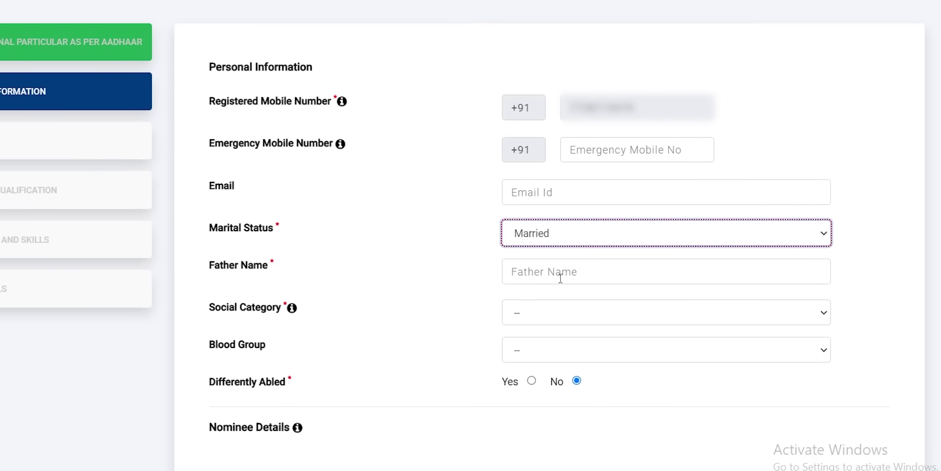
pyautogui.click(559, 277)
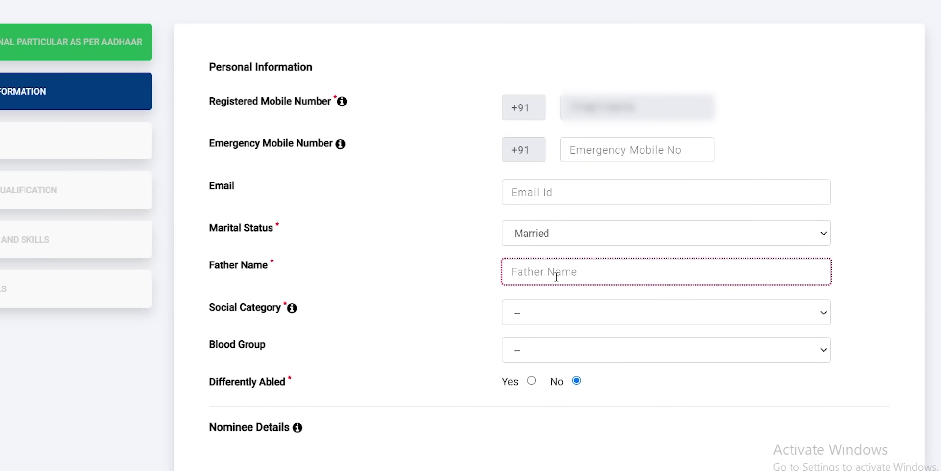
pyautogui.write('[blurred]')
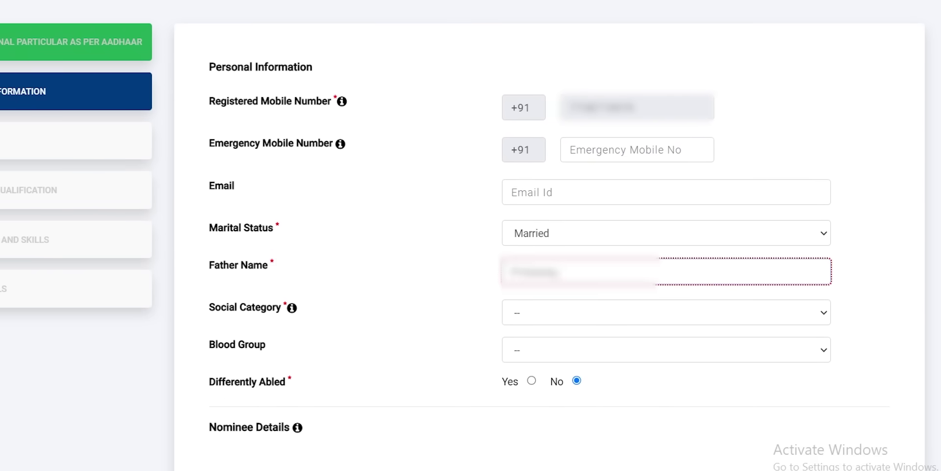
pyautogui.click(571, 314)
pyautogui.click(601, 386)
pyautogui.click(593, 316)
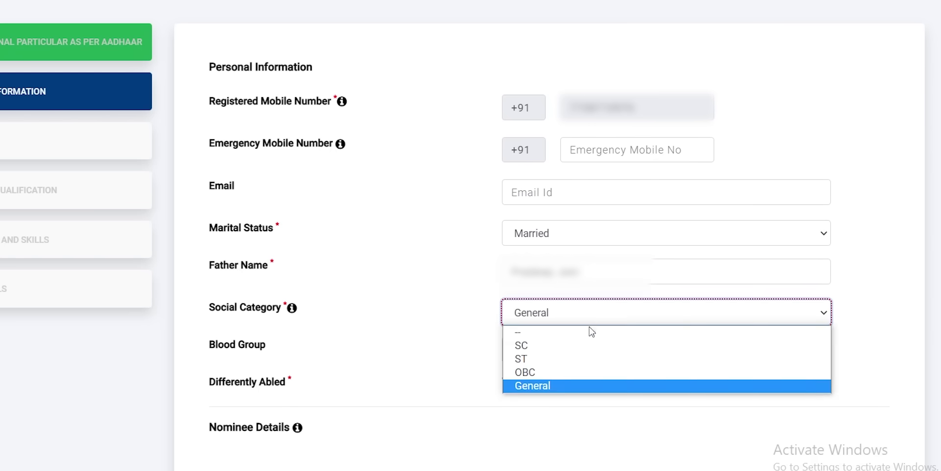
pyautogui.click(592, 385)
pyautogui.click(573, 354)
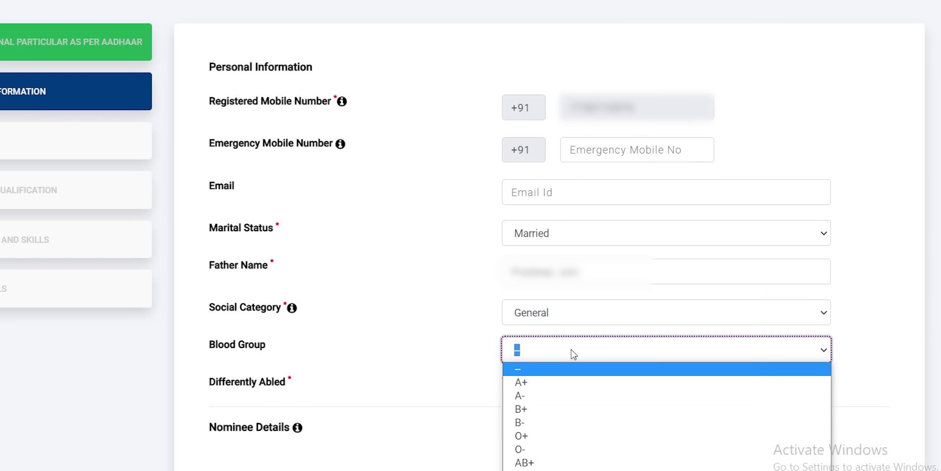
pyautogui.click(578, 412)
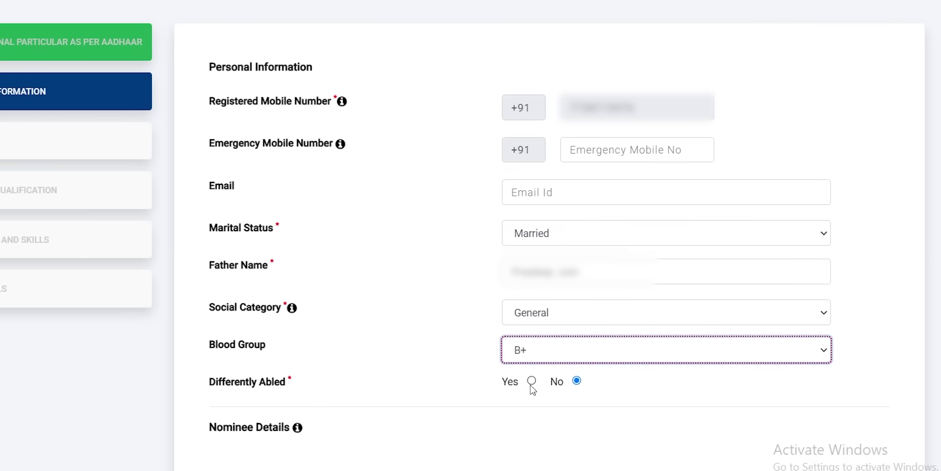
# - Set the nominee as Female, Wife, save, and choose RAJASTHAN as home state
pyautogui.press('Tab')
pyautogui.press('Tab')
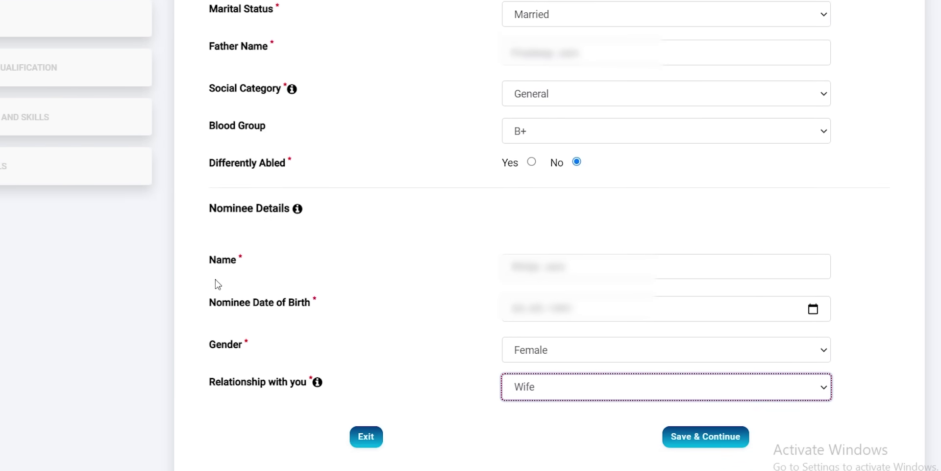
pyautogui.click(586, 357)
pyautogui.click(586, 357)
pyautogui.click(569, 400)
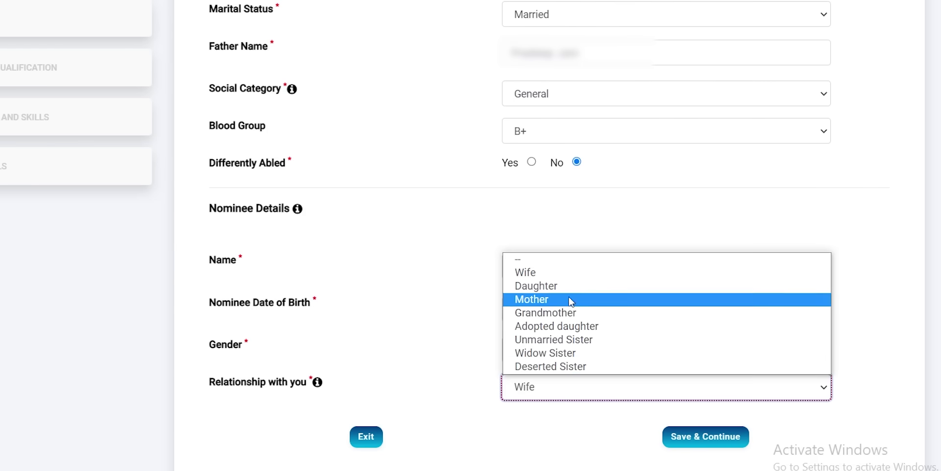
pyautogui.click(698, 452)
pyautogui.click(693, 437)
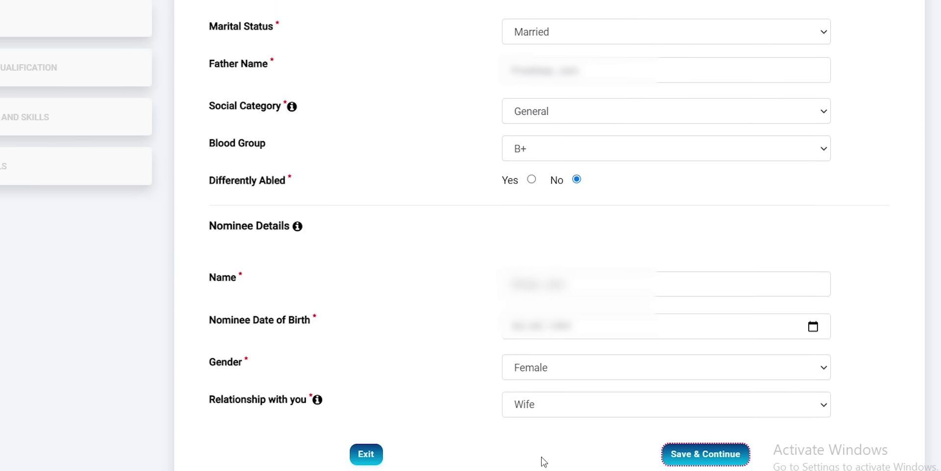
pyautogui.click(574, 181)
pyautogui.click(572, 341)
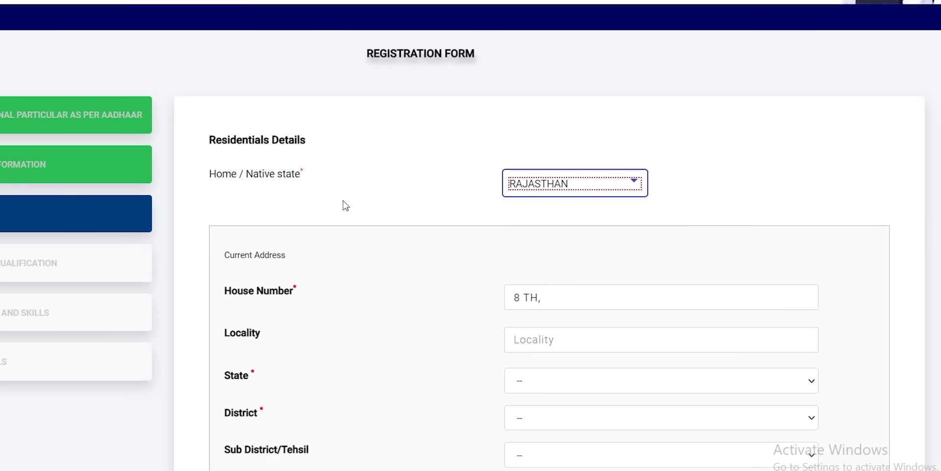
# - Pick the district, set stay to More than 25 years, and mark permanent address same as current
pyautogui.click(415, 206)
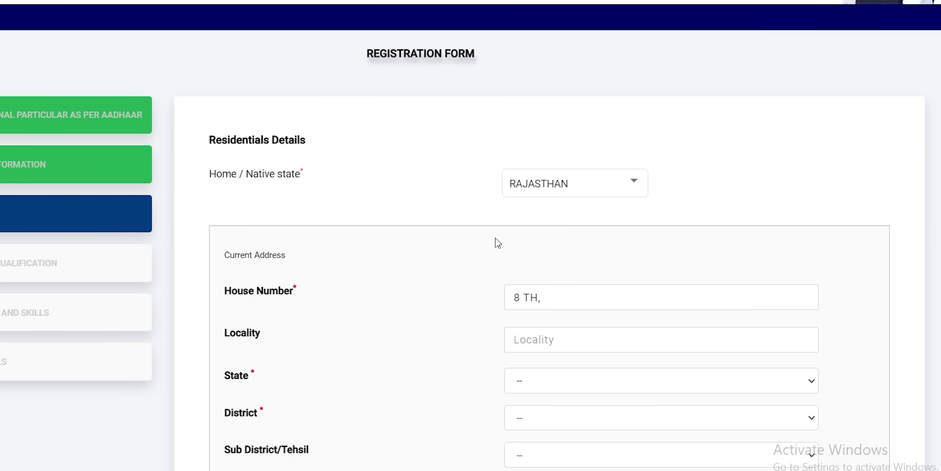
pyautogui.scroll(-3, 479, 263)
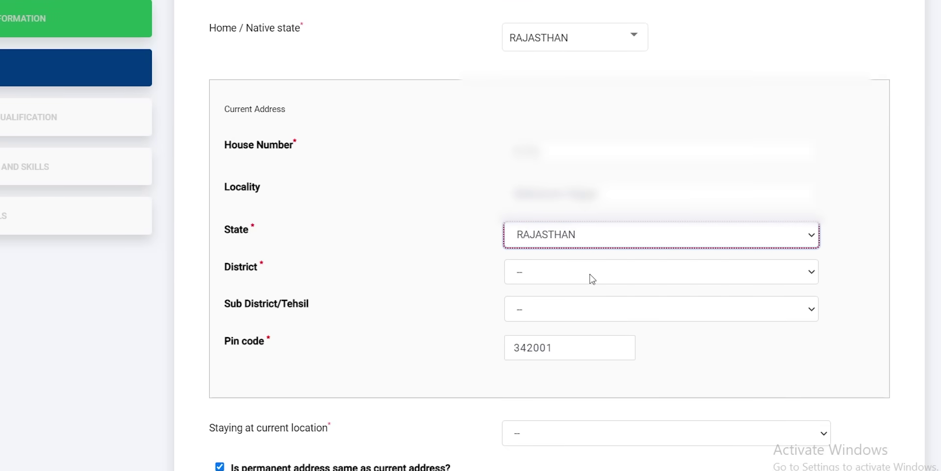
pyautogui.click(592, 279)
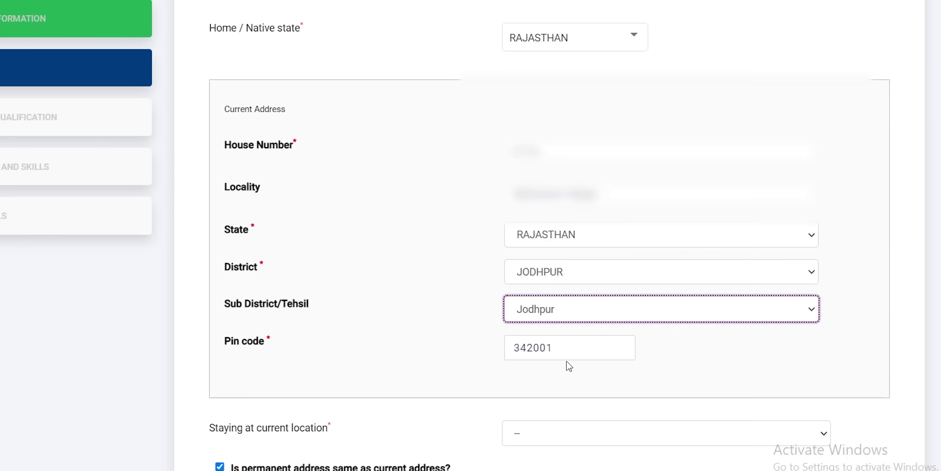
pyautogui.scroll(-2, 512, 393)
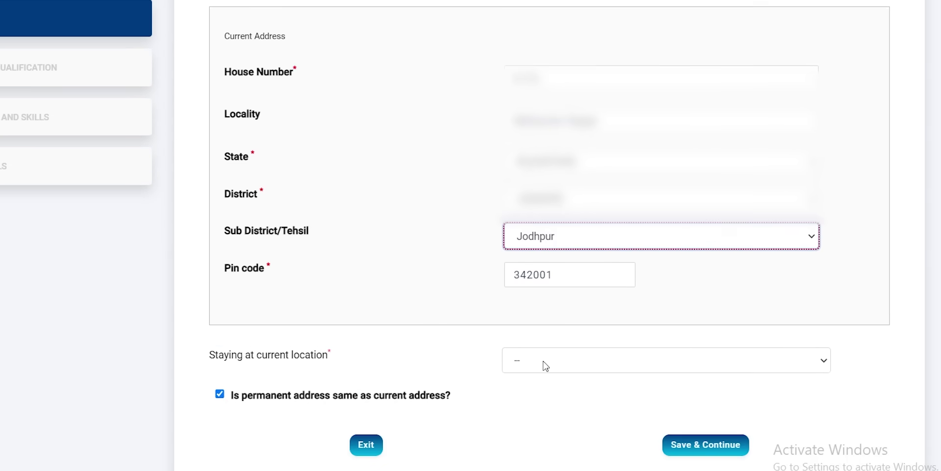
pyautogui.click(541, 375)
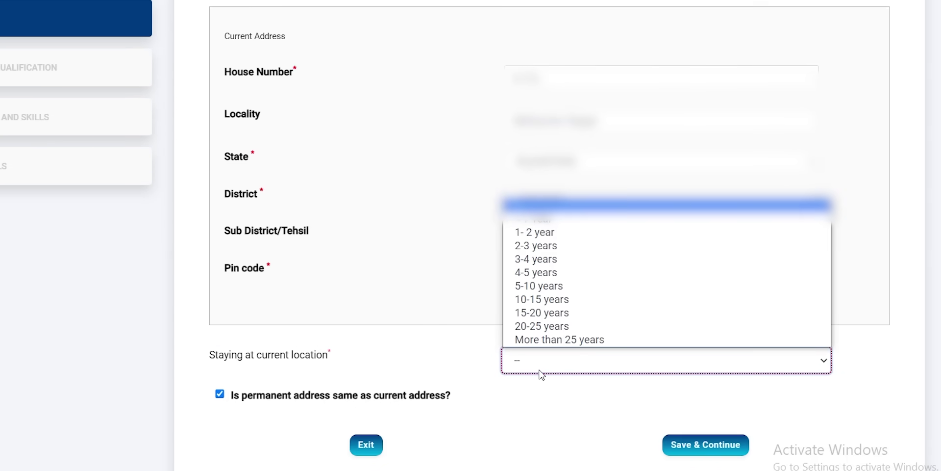
pyautogui.click(560, 339)
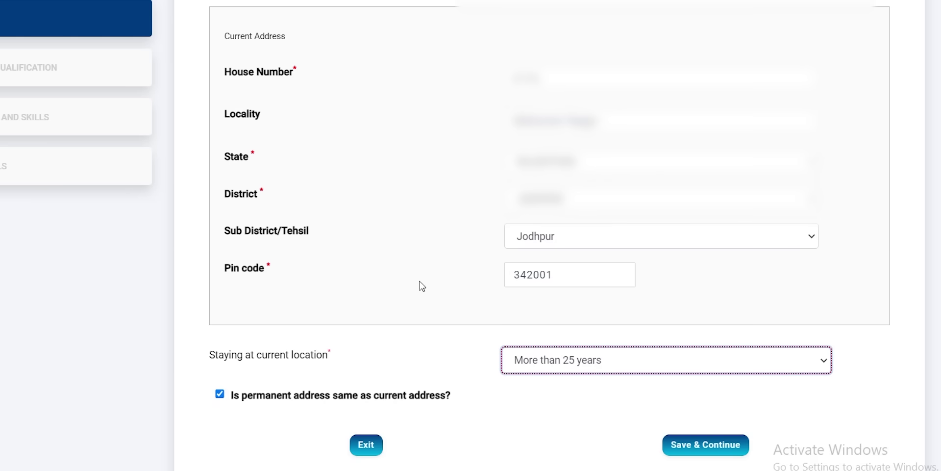
pyautogui.click(220, 394)
pyautogui.scroll(-6, 330, 382)
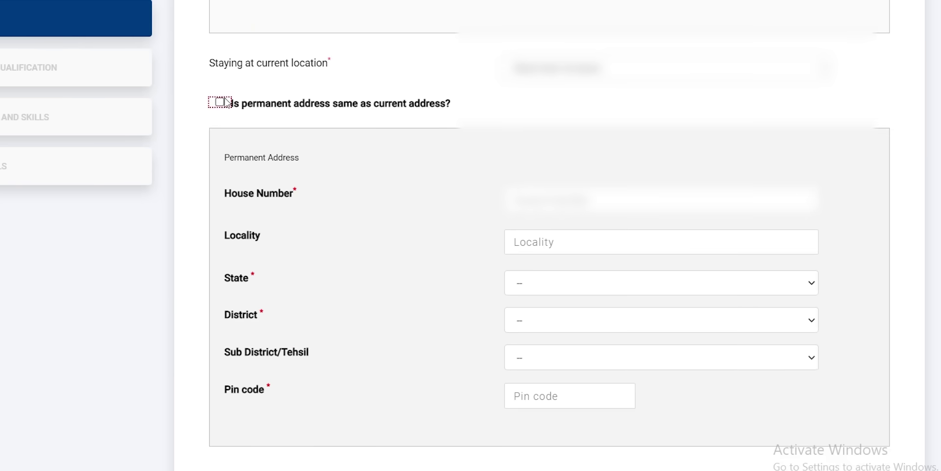
pyautogui.click(216, 103)
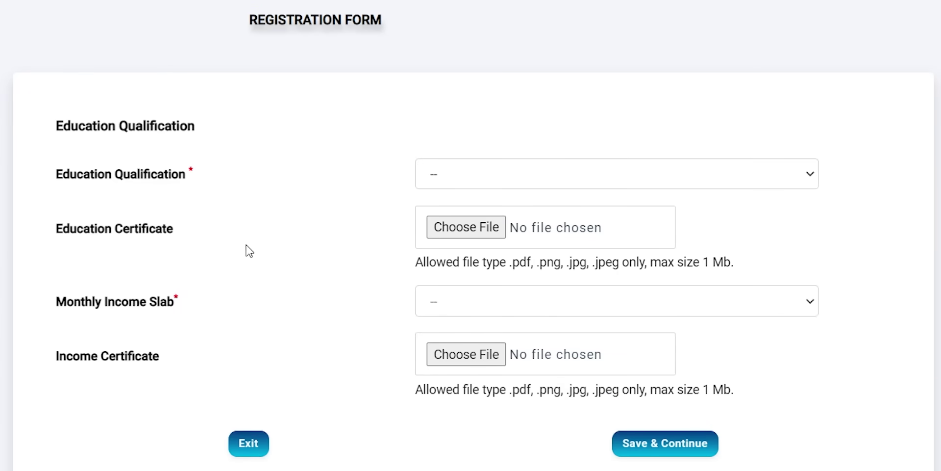
# - Choose Post-graduate and above education and the 21001 & Above income slab, then save
pyautogui.click(515, 175)
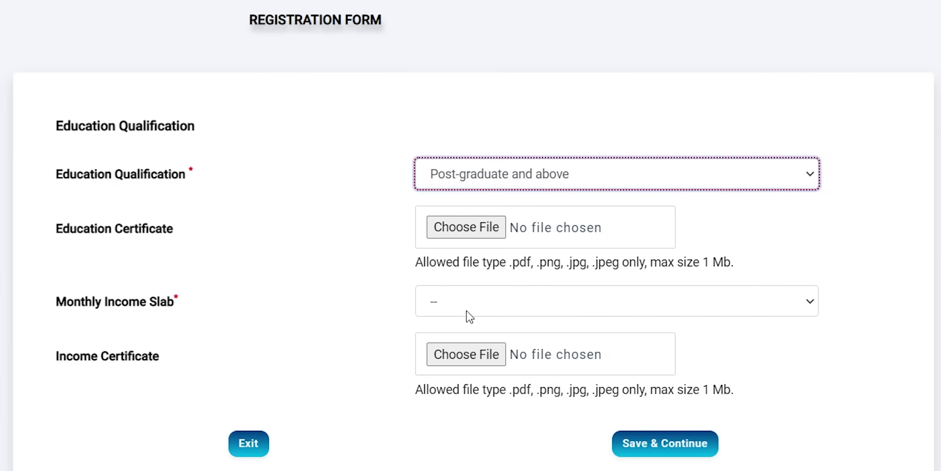
pyautogui.click(492, 314)
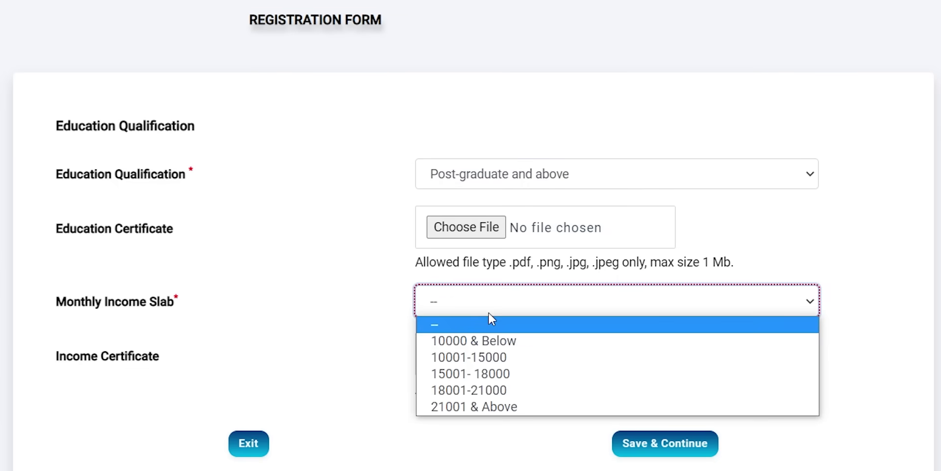
pyautogui.click(505, 411)
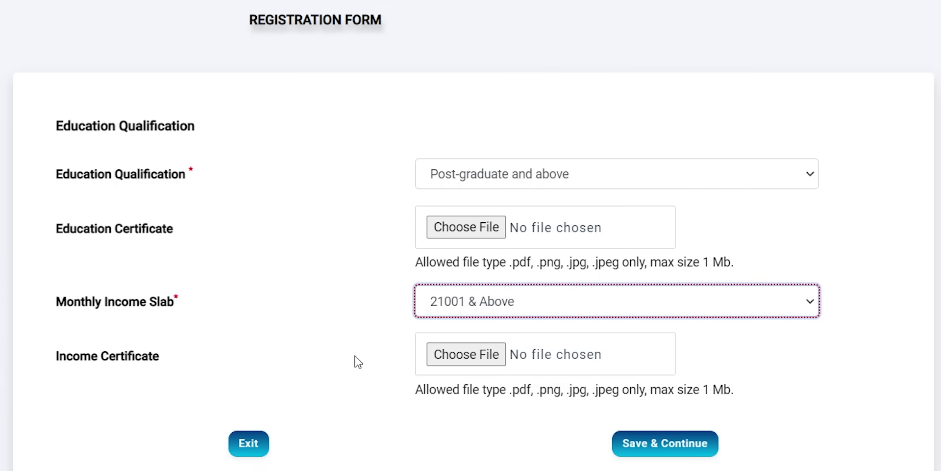
pyautogui.click(474, 310)
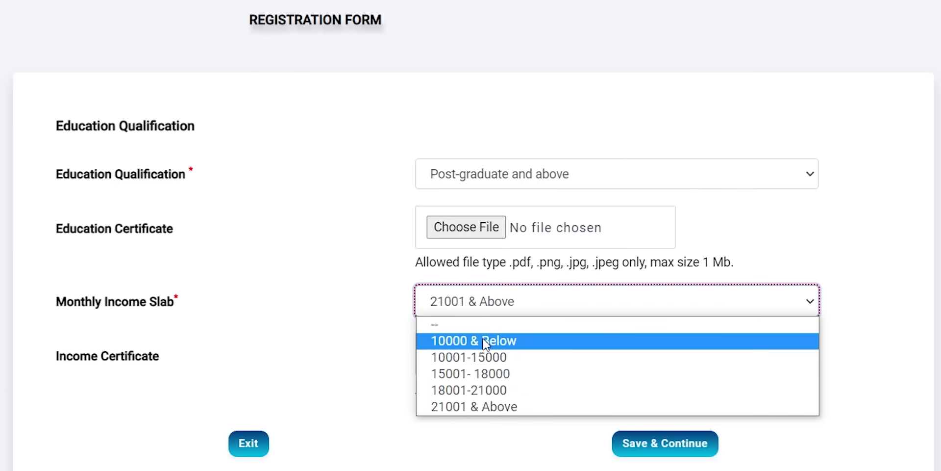
pyautogui.click(463, 407)
pyautogui.click(683, 445)
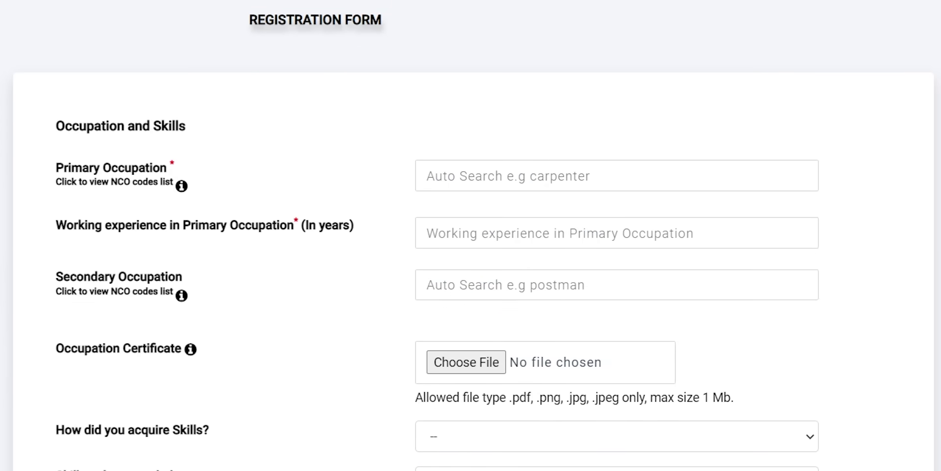
# - Search 'carp' for the primary occupation, pick a suggestion, and check code 6111 in the NCO codes list
pyautogui.click(575, 182)
pyautogui.write('car')
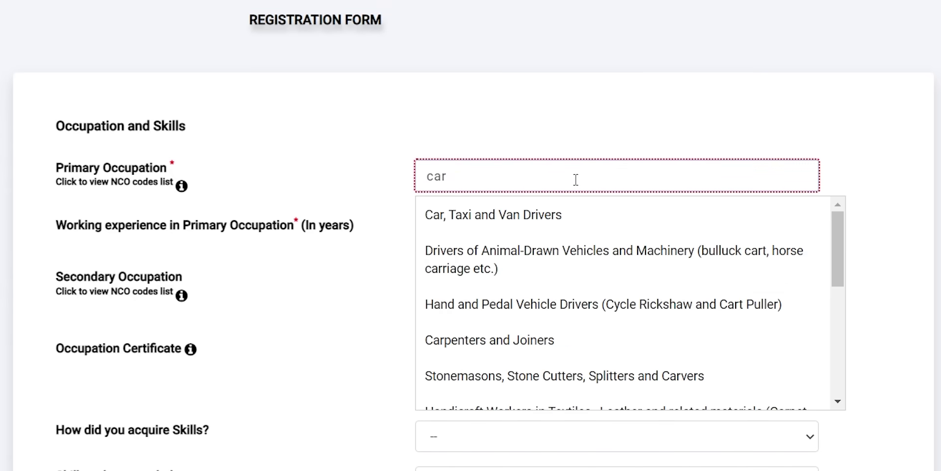
pyautogui.write('p')
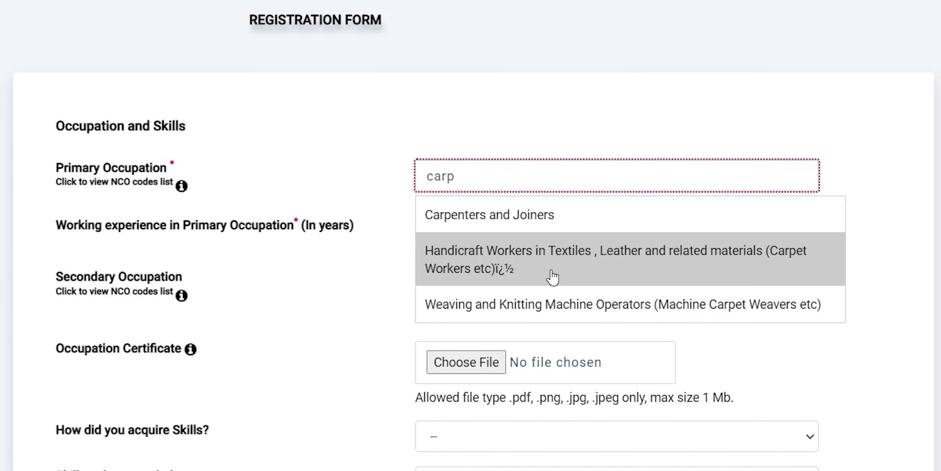
pyautogui.click(345, 196)
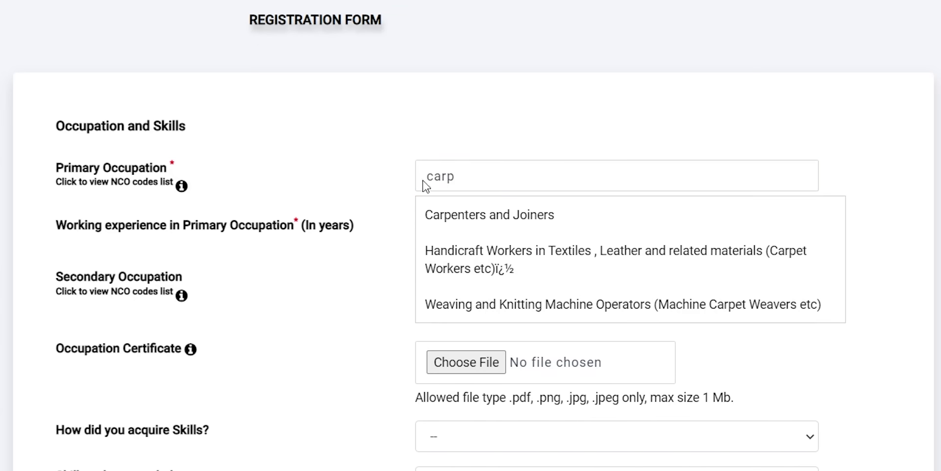
pyautogui.click(486, 212)
pyautogui.click(182, 186)
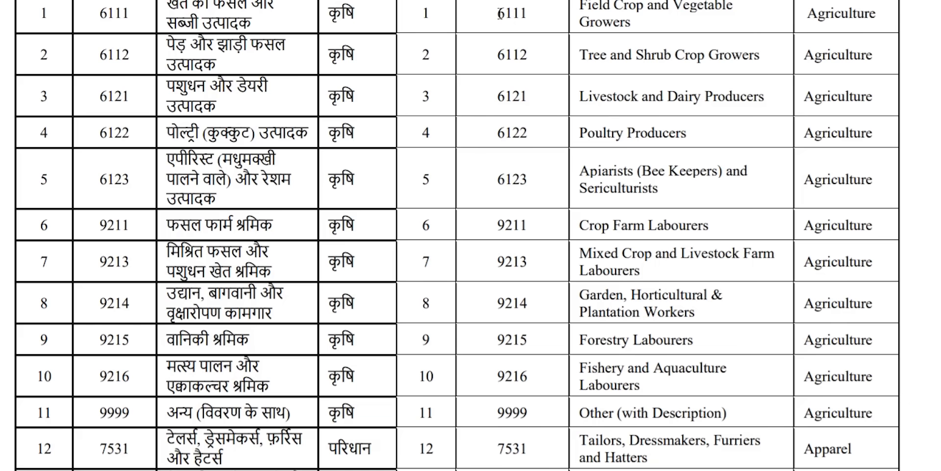
pyautogui.moveTo(493, 14); pyautogui.dragTo(525, 13)
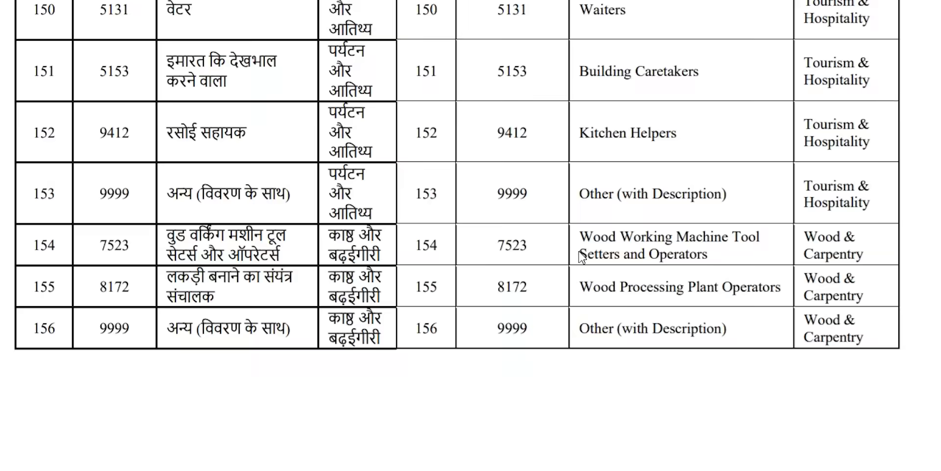
pyautogui.scroll(5, 584, 212)
pyautogui.scroll(-5, 584, 213)
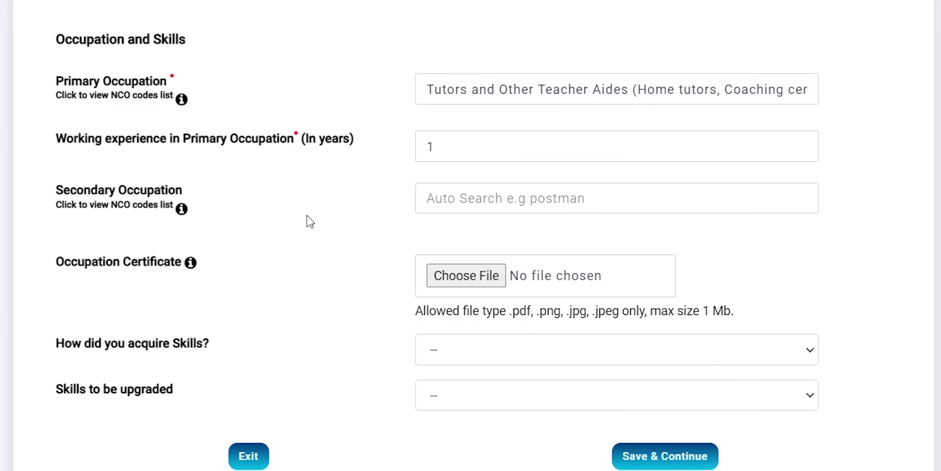
# - Go through the secondary occupation and skills fields, then save the occupation details
pyautogui.click(454, 200)
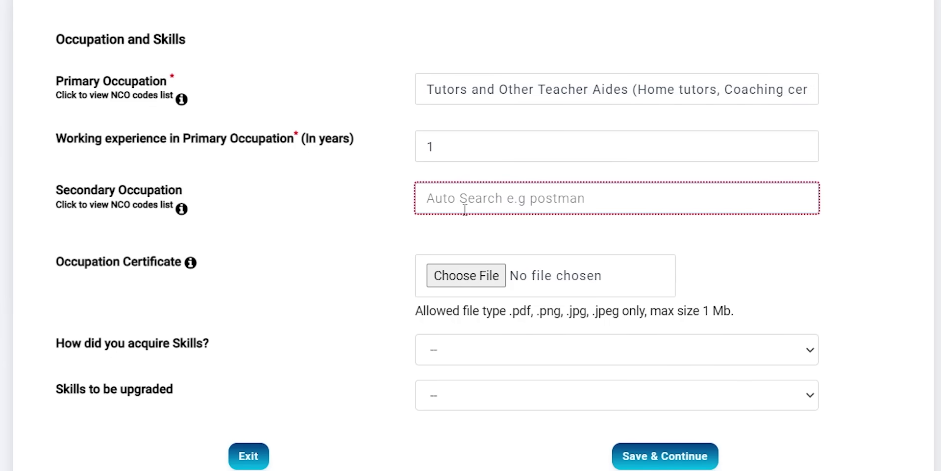
pyautogui.click(492, 353)
pyautogui.click(490, 353)
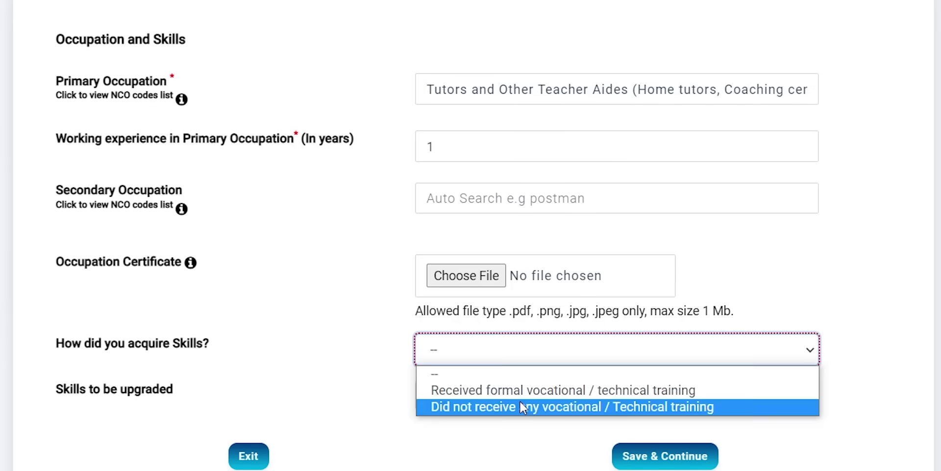
pyautogui.click(505, 352)
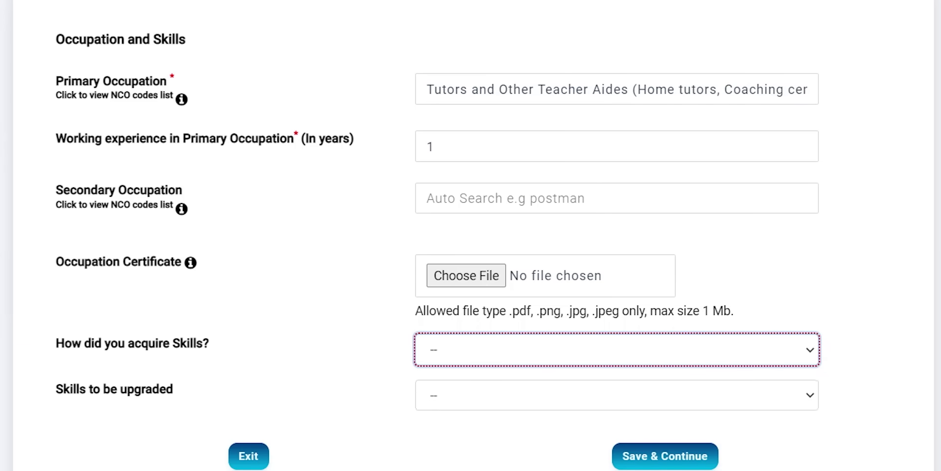
pyautogui.click(657, 460)
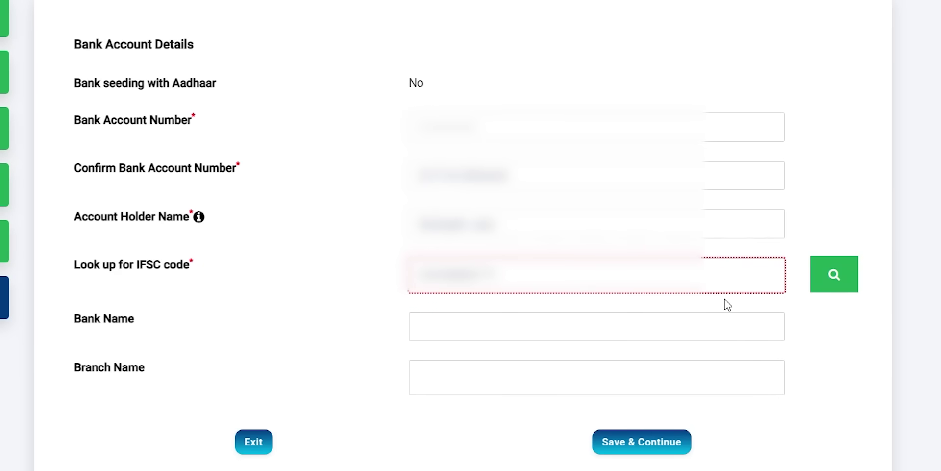
# - Fetch ICICI BANK LTD, JAIPUR, MANSAROVAR branch from the IFSC code and save the bank details
pyautogui.click(833, 283)
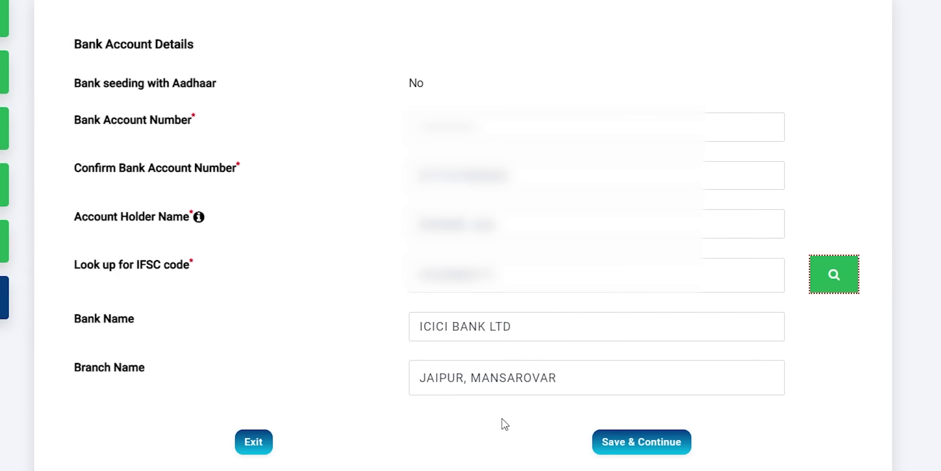
pyautogui.click(642, 441)
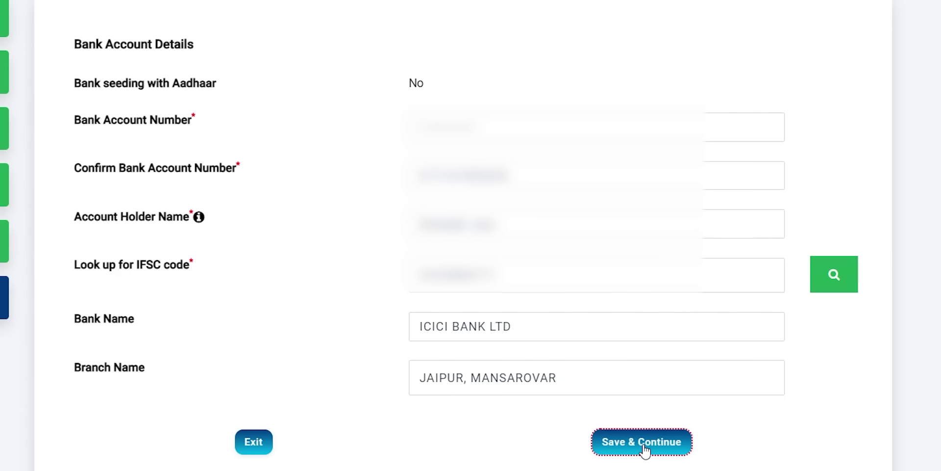
# - Scroll through the registration preview and tick the self-declaration undertaking
pyautogui.scroll(-3, 375, 241)
pyautogui.scroll(-10, 375, 242)
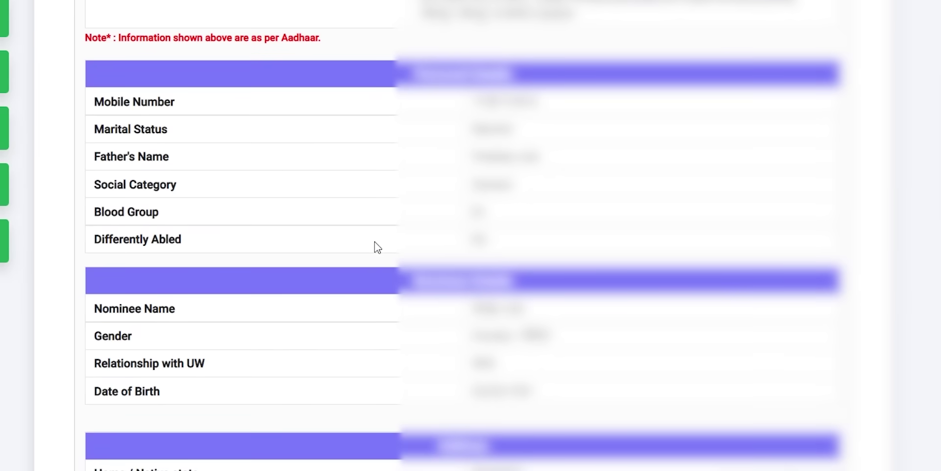
pyautogui.scroll(-13, 374, 241)
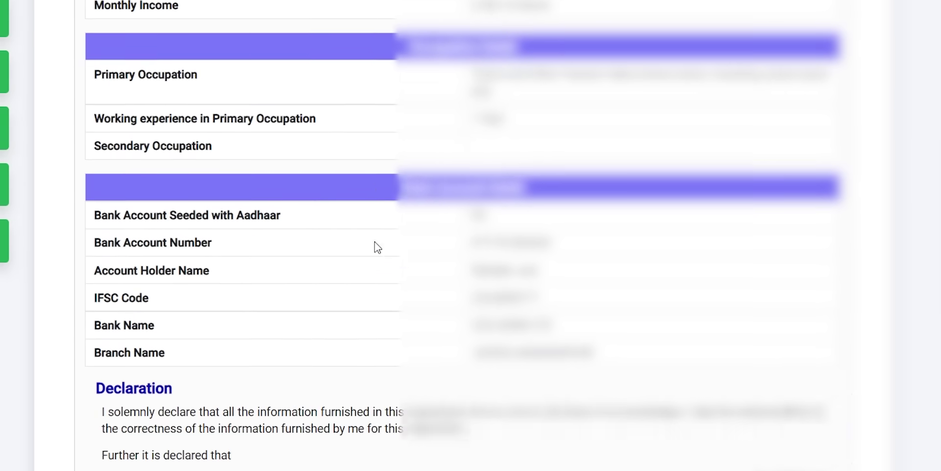
pyautogui.scroll(-2, 376, 241)
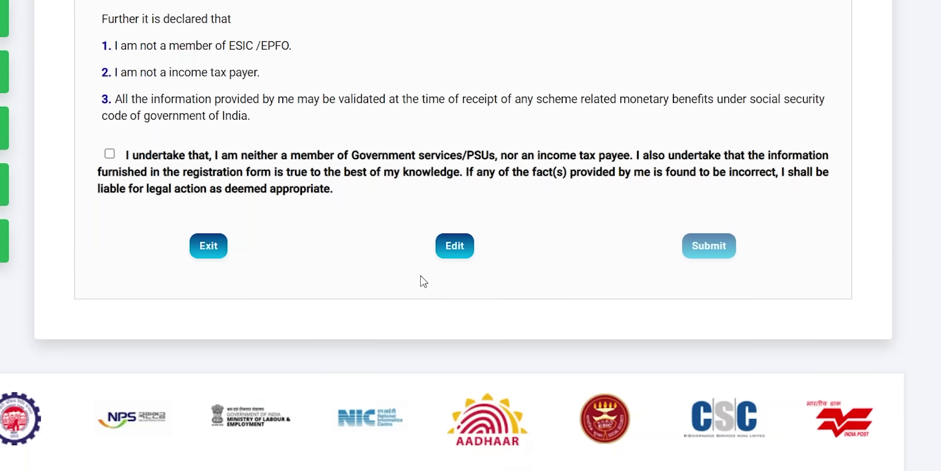
pyautogui.click(109, 154)
pyautogui.scroll(2, 171, 216)
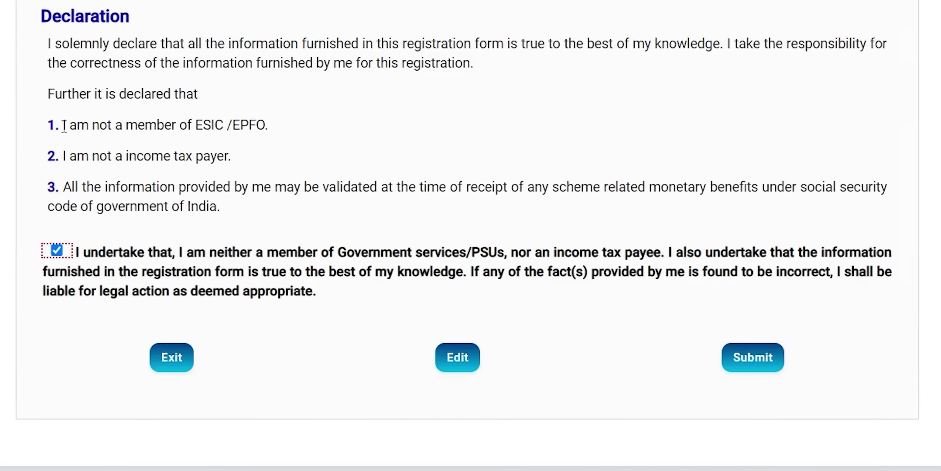
# - Highlight the declaration statements about not being an ESIC/EPFO member or income tax payer
pyautogui.moveTo(116, 129); pyautogui.dragTo(287, 134)
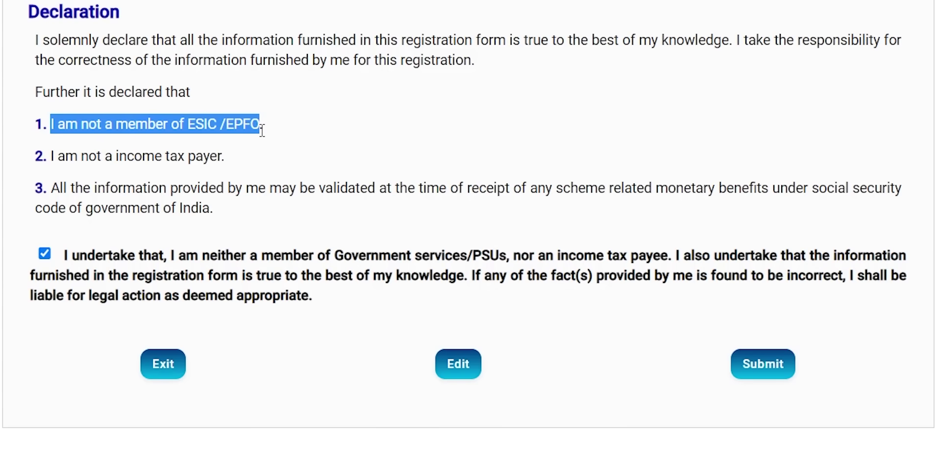
pyautogui.moveTo(57, 157); pyautogui.dragTo(234, 166)
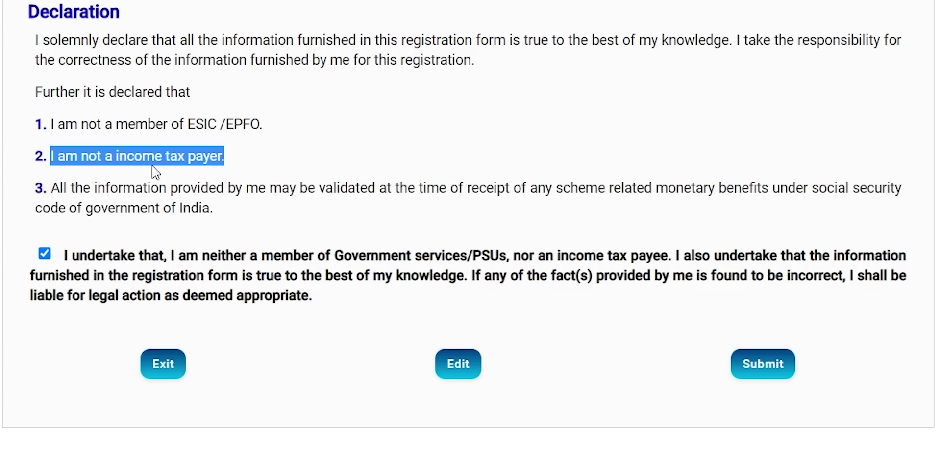
pyautogui.click(254, 140)
pyautogui.moveTo(52, 157); pyautogui.dragTo(228, 153)
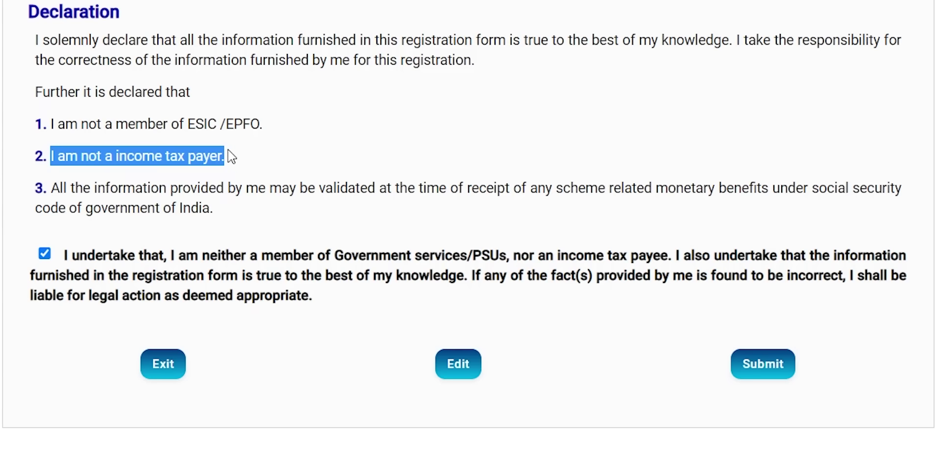
pyautogui.click(248, 183)
pyautogui.moveTo(53, 183); pyautogui.dragTo(370, 212)
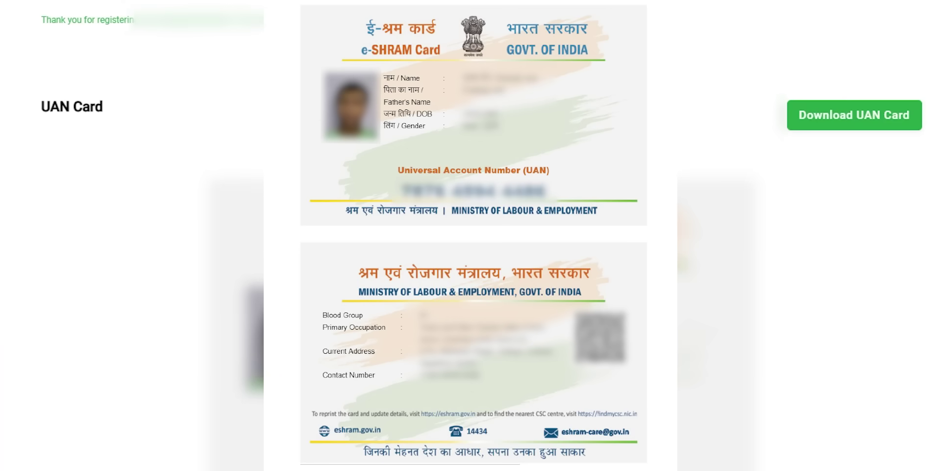
# - Download the generated e-SHRAM UAN card
pyautogui.click(835, 123)
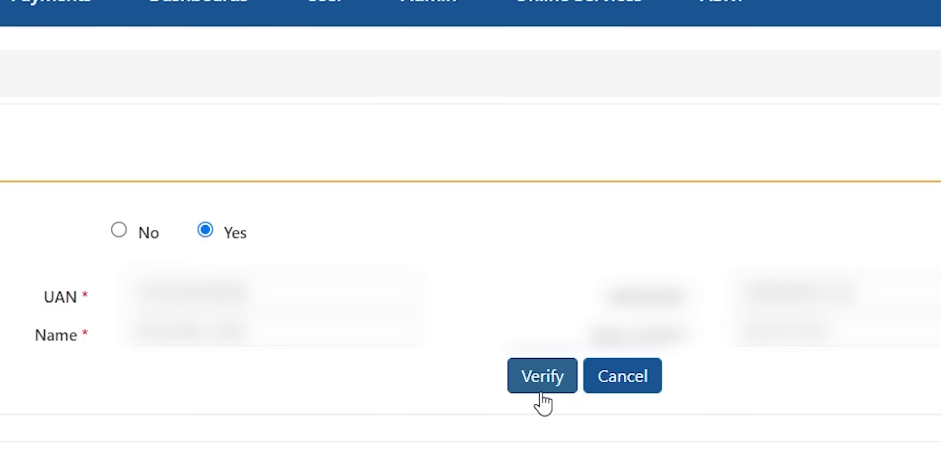
# - Verify the entered UAN and name on the ESIC form; the Member Details popup reports UAN details not found
pyautogui.click(537, 387)
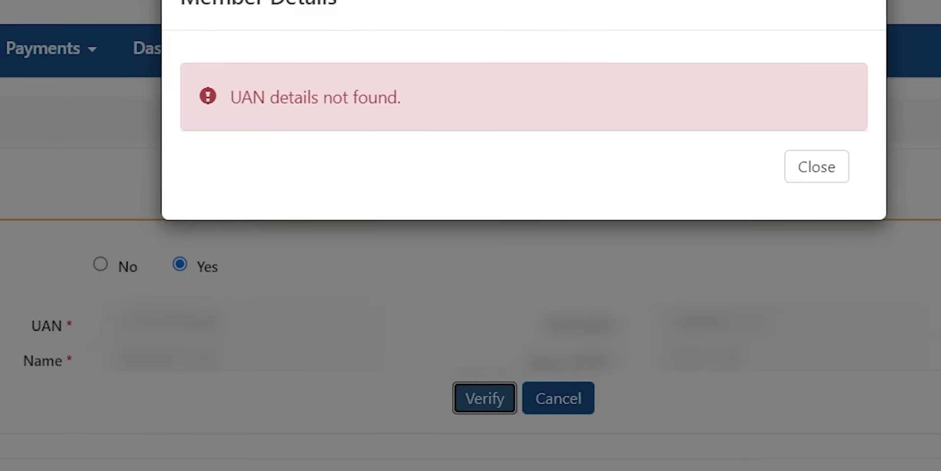